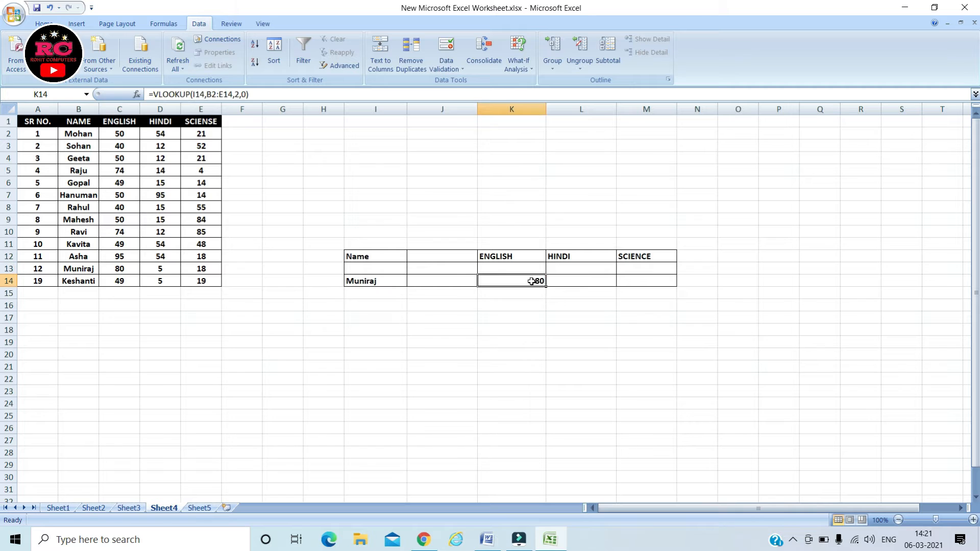
# - Clear the lookup formula in cell K14 and the student name in cell I14
pyautogui.click(510, 289)
pyautogui.click(368, 275)
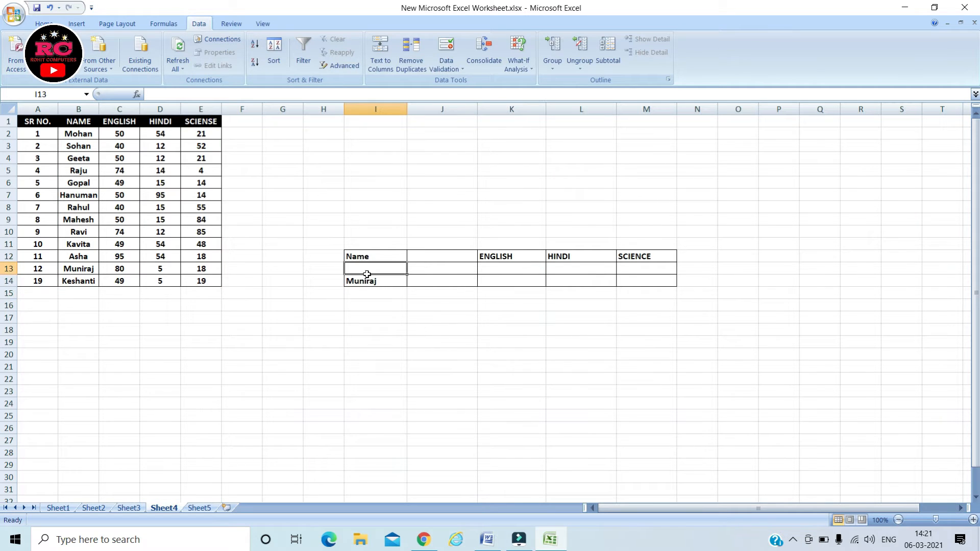
pyautogui.press('Delete')
# - Enter the name of the student listed in row 11 into cell I20 as the lookup value
pyautogui.click(383, 356)
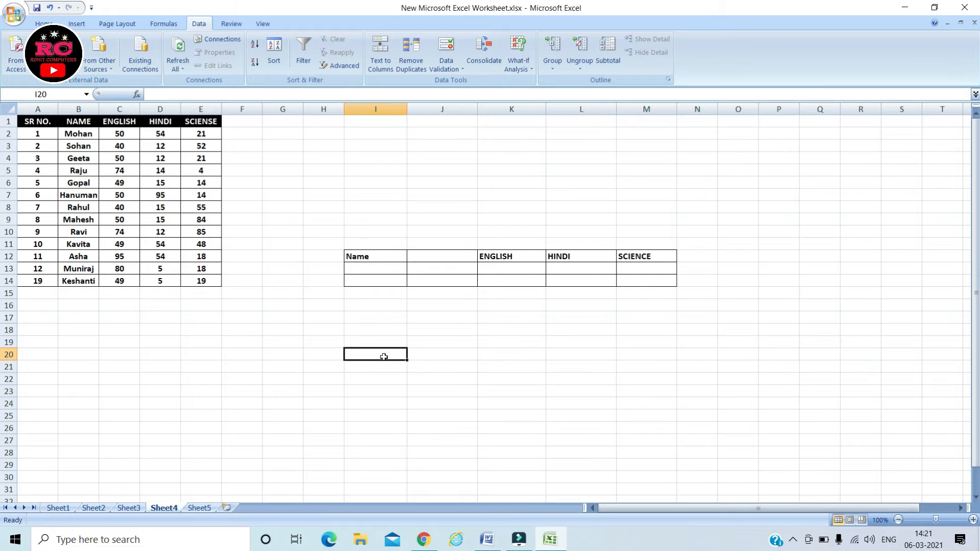
pyautogui.write('k')
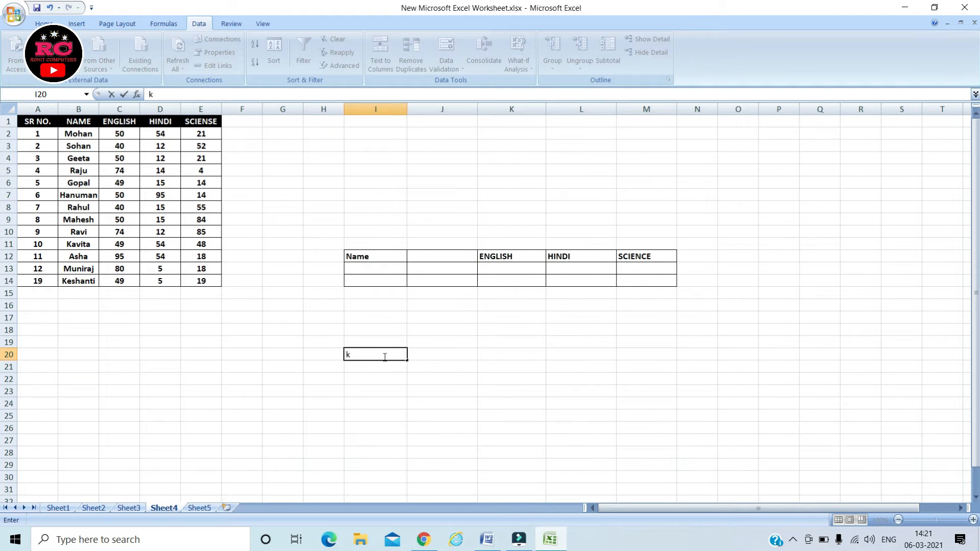
pyautogui.press('BackSpace')
pyautogui.write('Kavita')
pyautogui.click(443, 362)
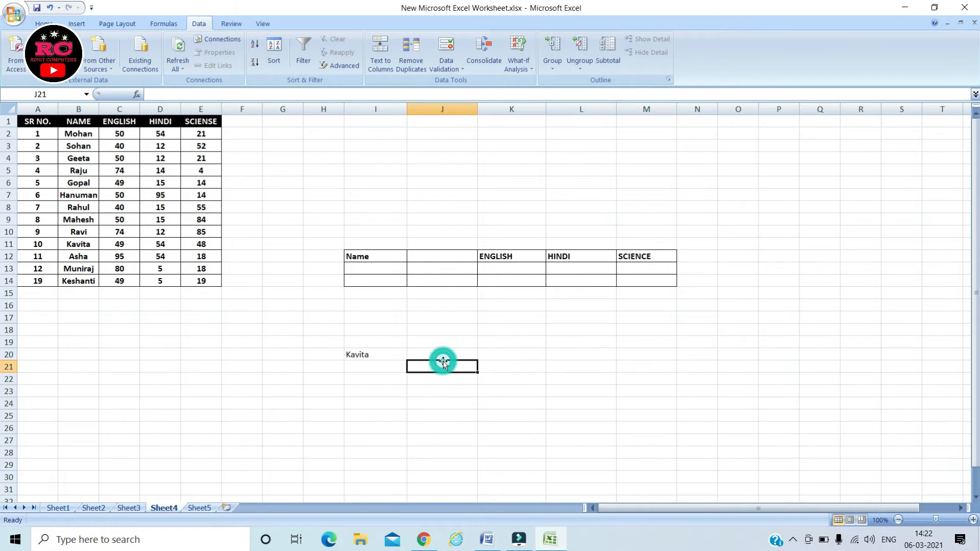
# - Look up the student's English mark in cell K20 with =VLOOKUP(I20,B2:E14,2,0) and compare it with the source table
pyautogui.click(494, 358)
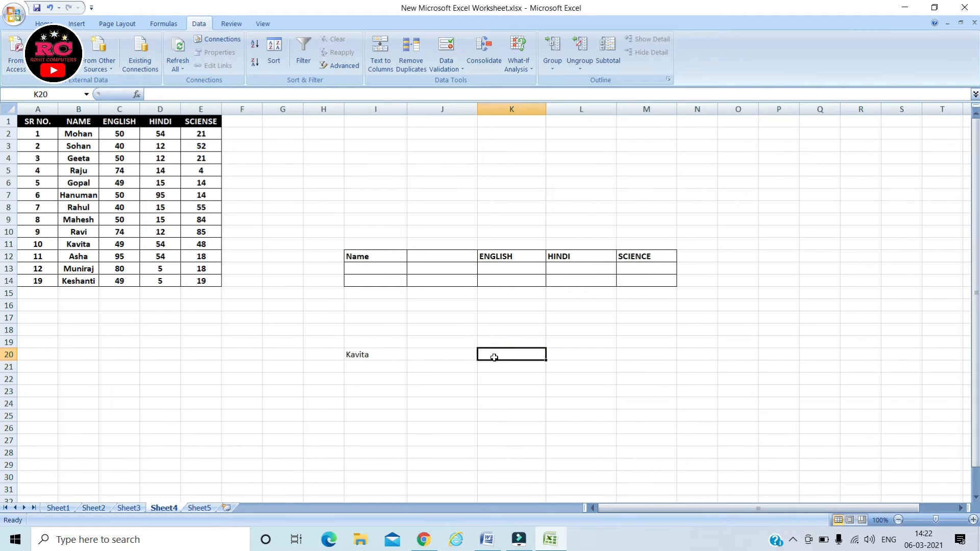
pyautogui.write('=')
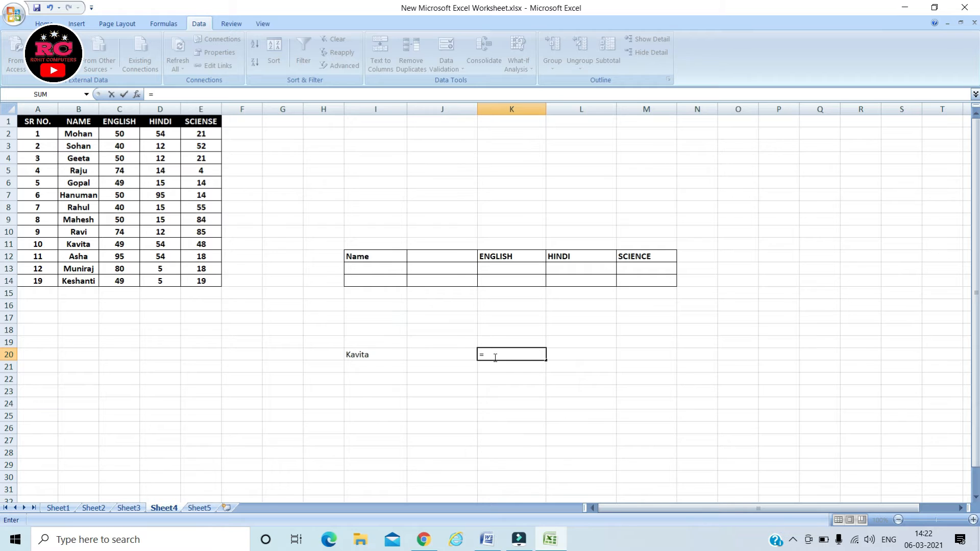
pyautogui.write('vl')
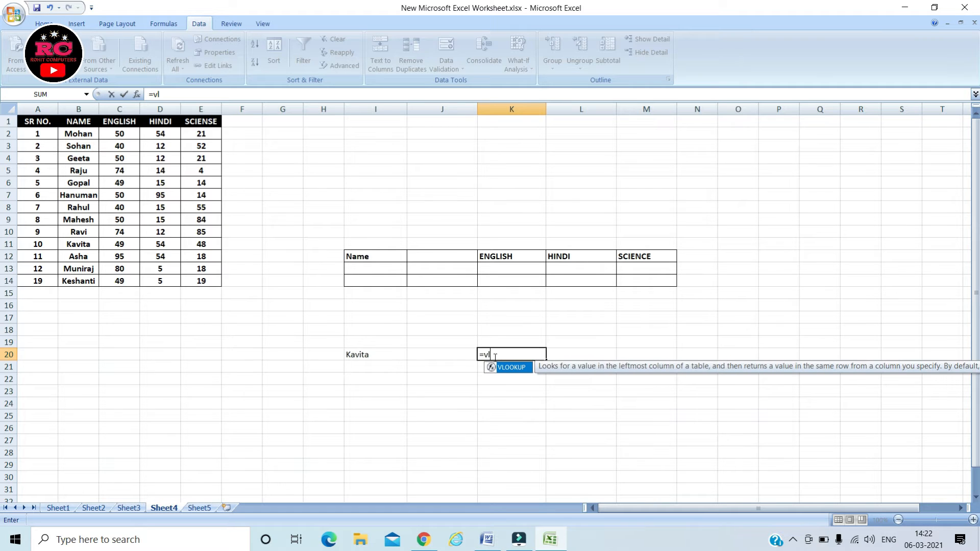
pyautogui.press('Tab')
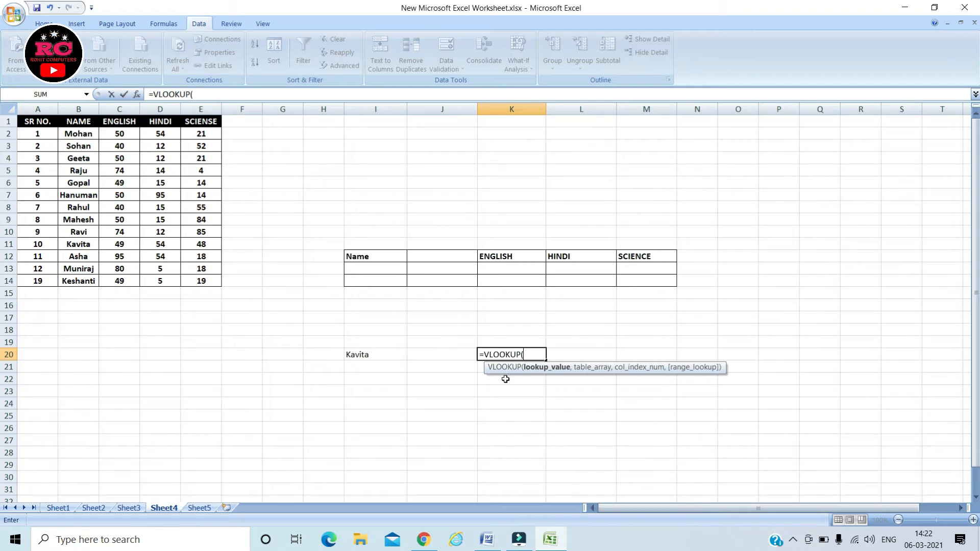
pyautogui.click(375, 356)
pyautogui.write(',')
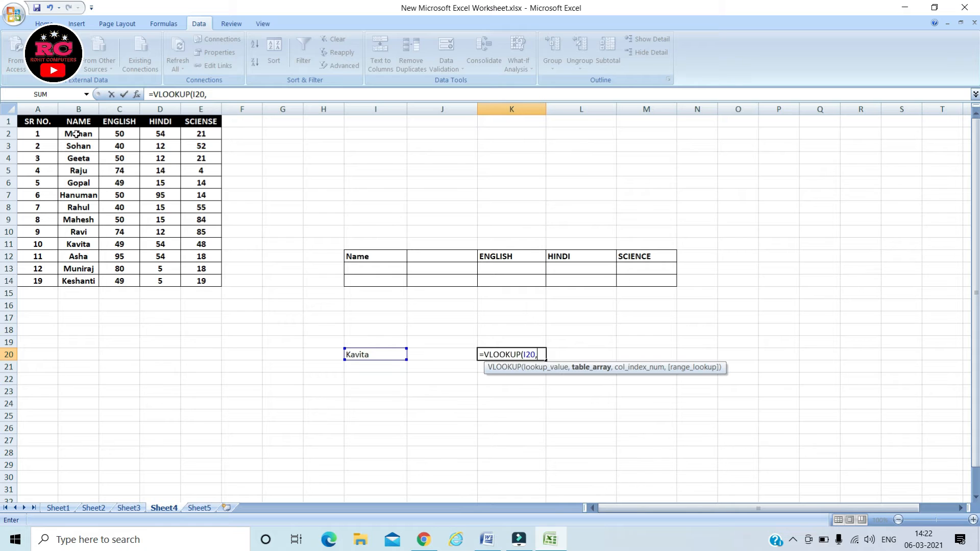
pyautogui.moveTo(76, 134); pyautogui.dragTo(196, 278)
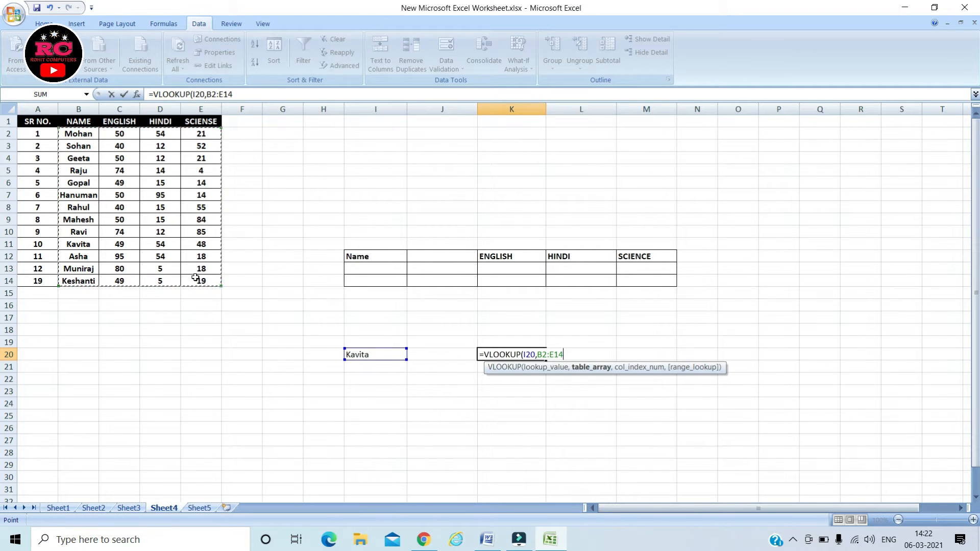
pyautogui.write(',')
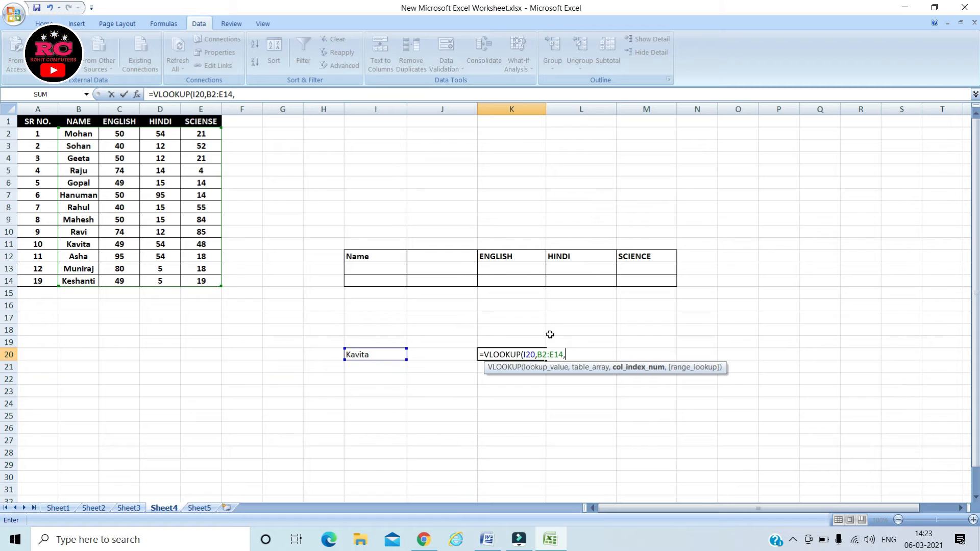
pyautogui.write('2,')
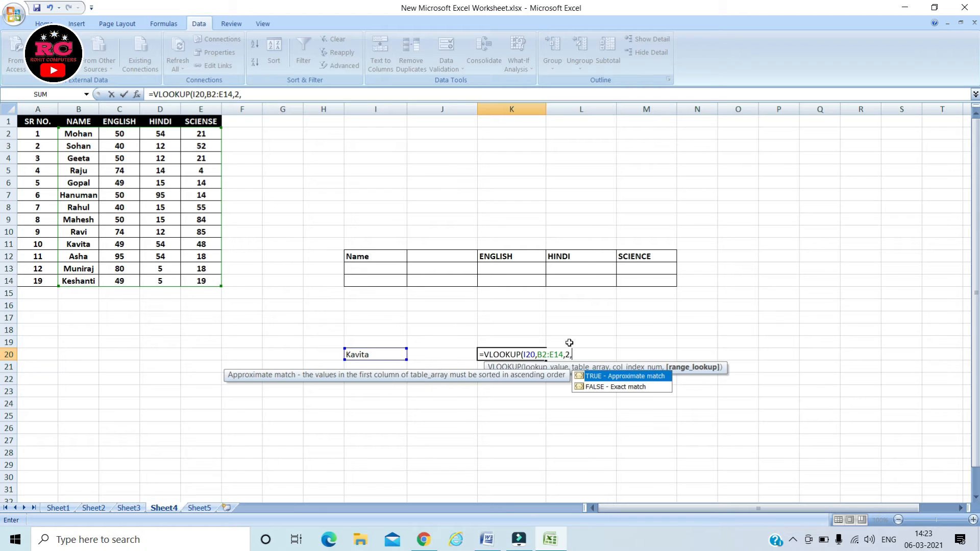
pyautogui.write('0')
pyautogui.write(')')
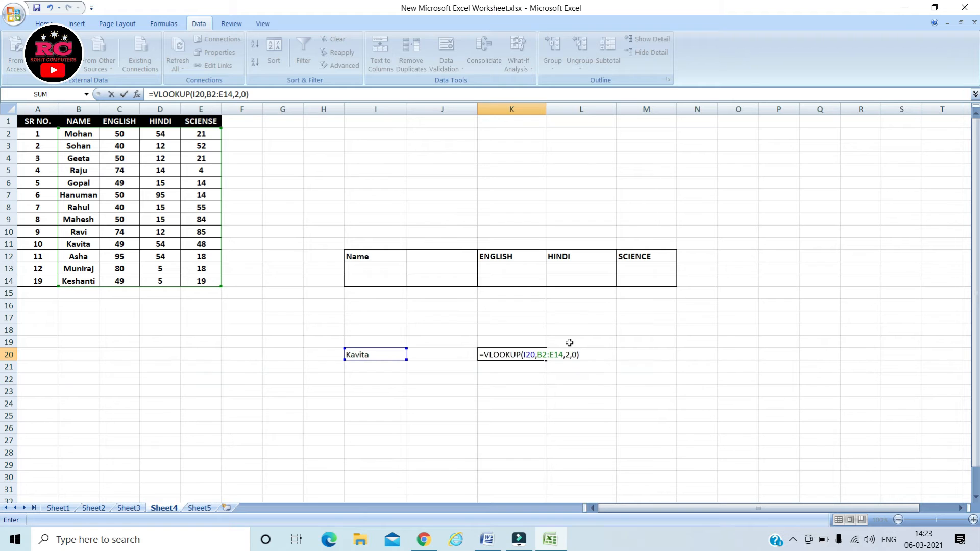
pyautogui.press('Return')
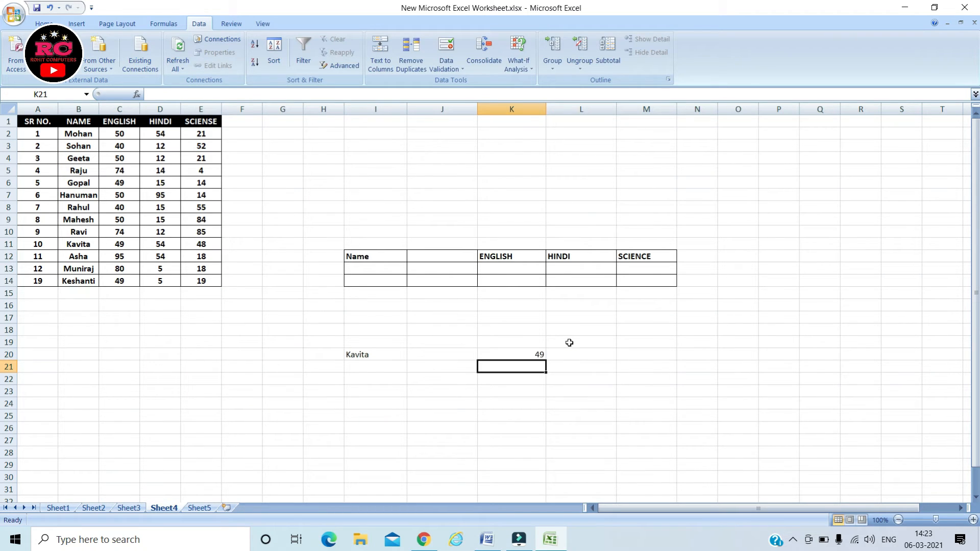
pyautogui.click(531, 353)
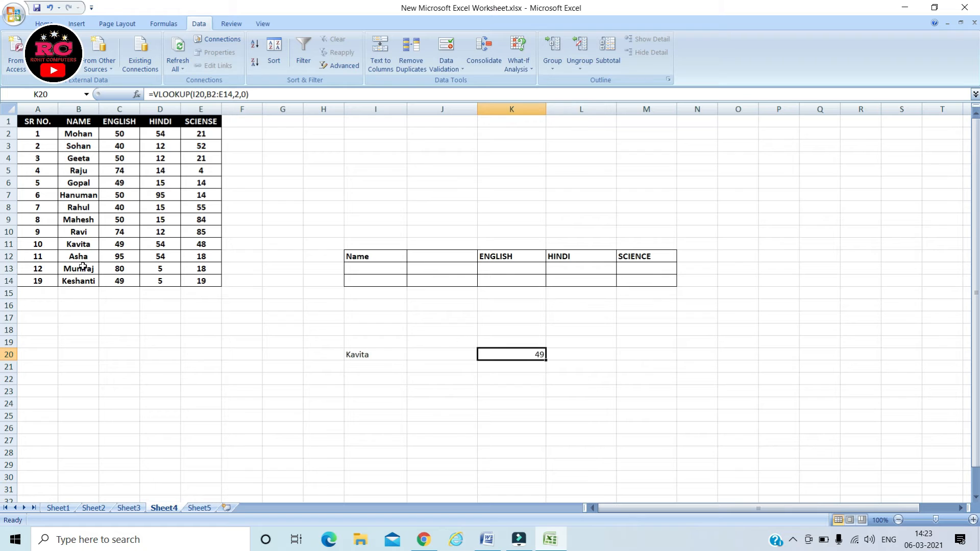
pyautogui.click(79, 245)
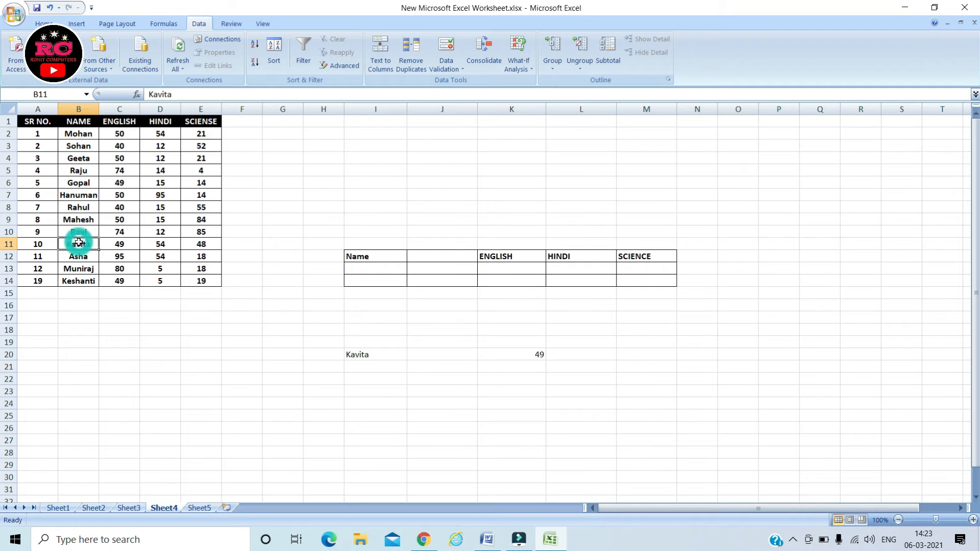
pyautogui.click(120, 245)
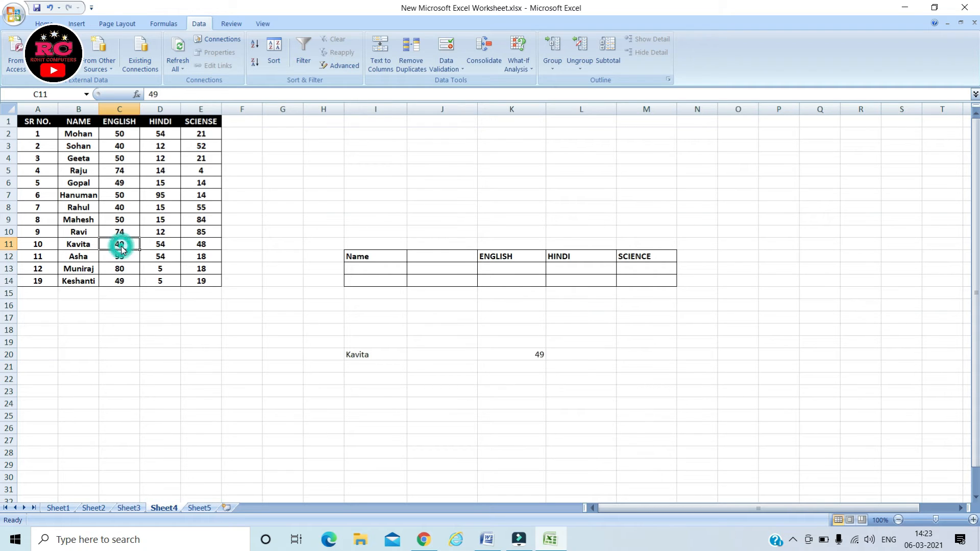
pyautogui.click(534, 353)
# - Look up the student's Hindi mark in cell L20 with =VLOOKUP(I20,B2:E14,3,0) and compare it with the source table
pyautogui.click(586, 354)
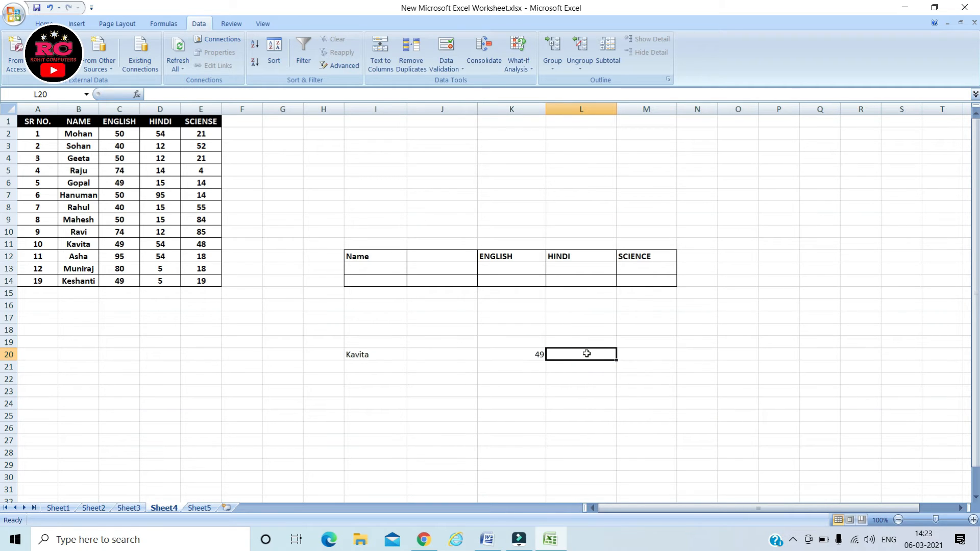
pyautogui.write('=vl')
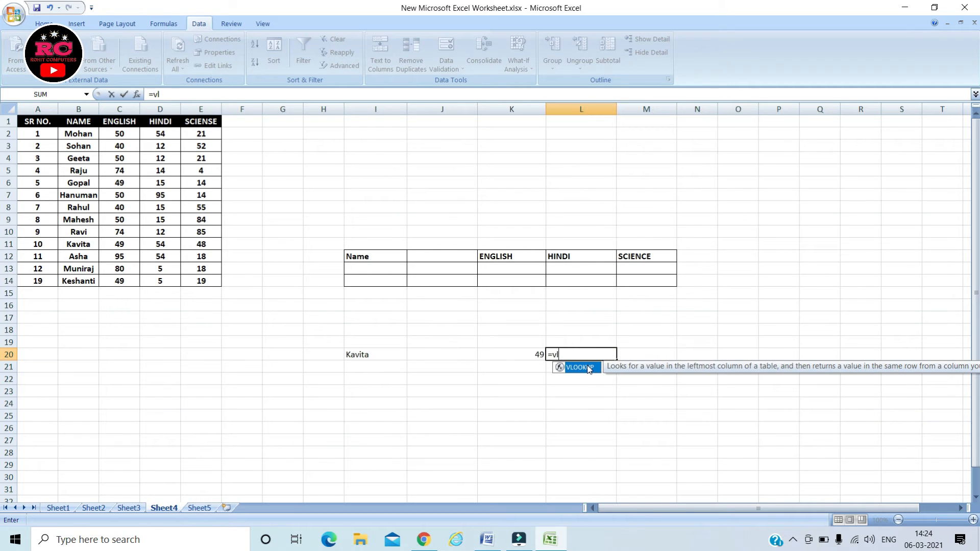
pyautogui.doubleClick(590, 368)
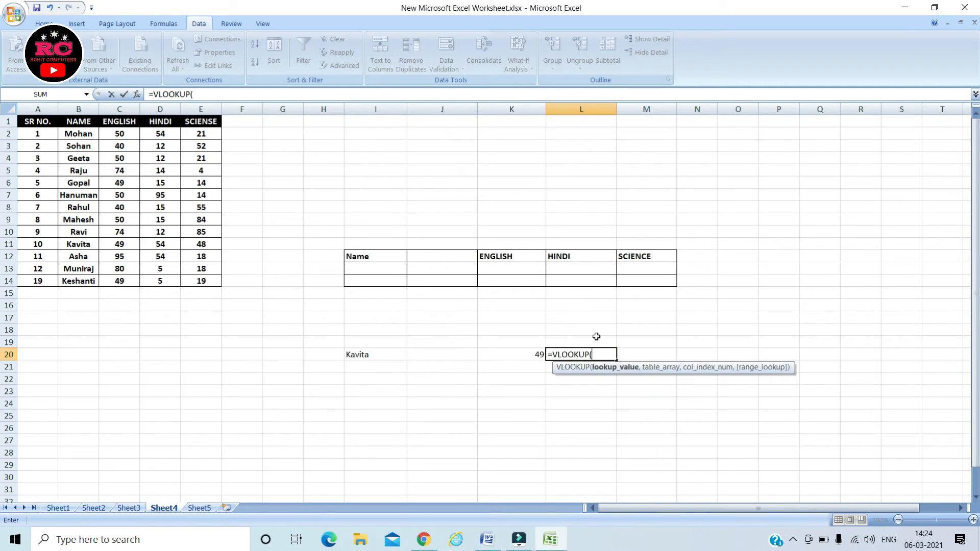
pyautogui.click(384, 355)
pyautogui.write(',')
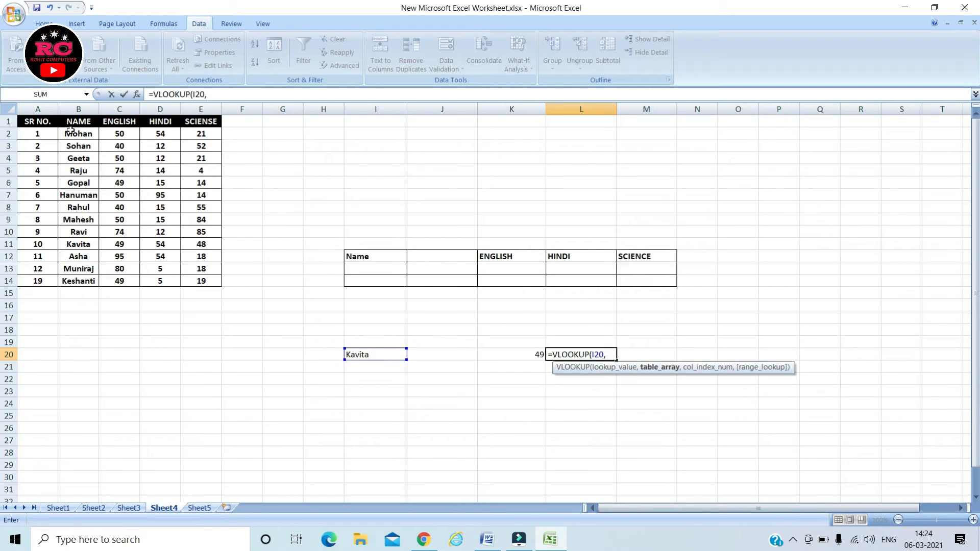
pyautogui.moveTo(72, 132); pyautogui.dragTo(201, 280)
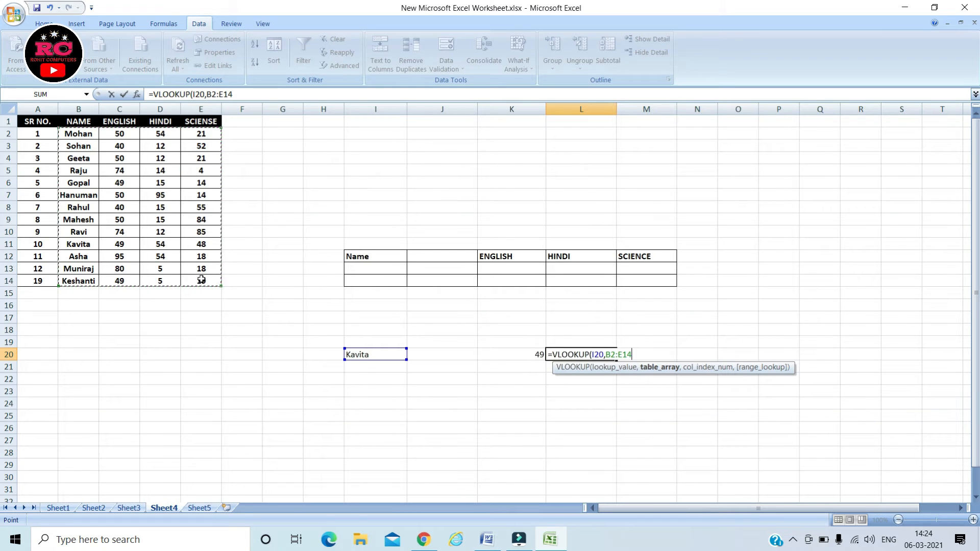
pyautogui.write(',')
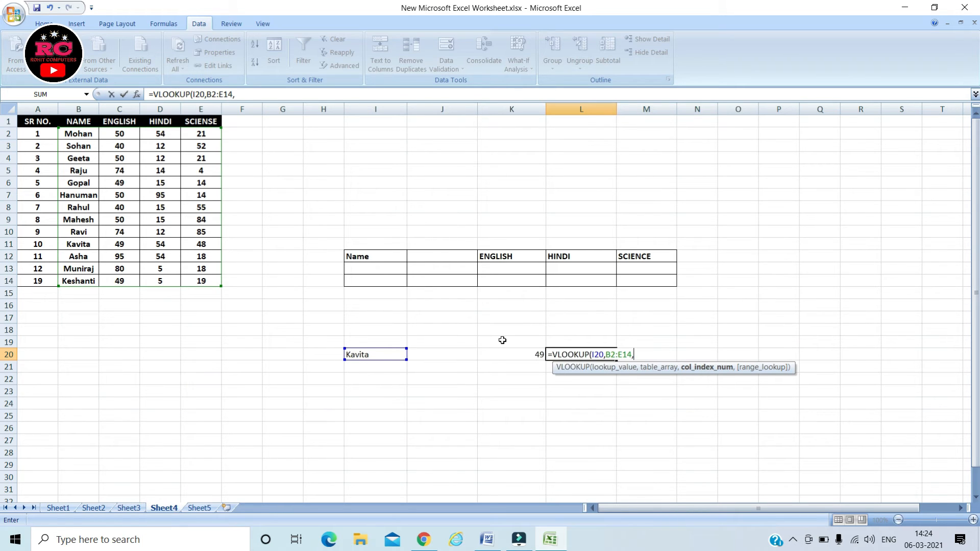
pyautogui.write('3,')
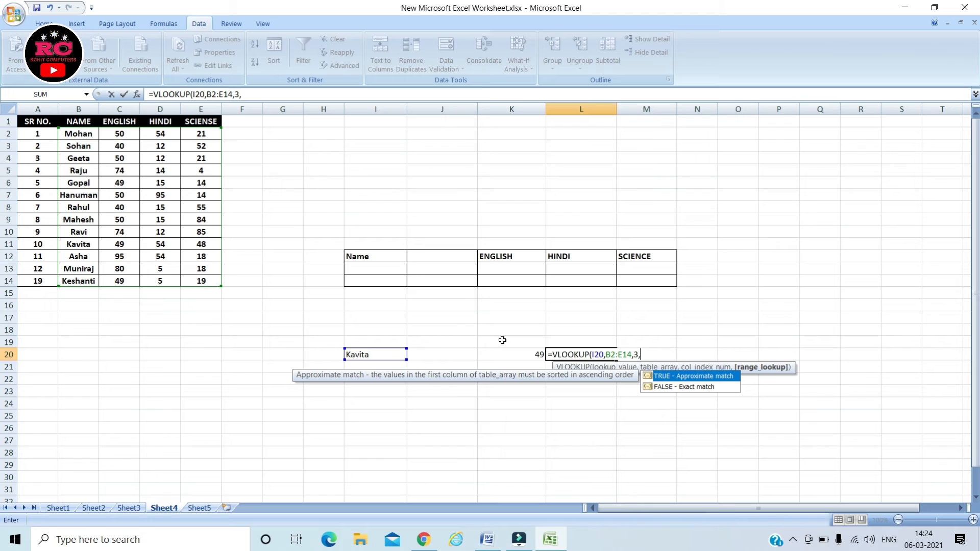
pyautogui.write('0)')
pyautogui.press('Return')
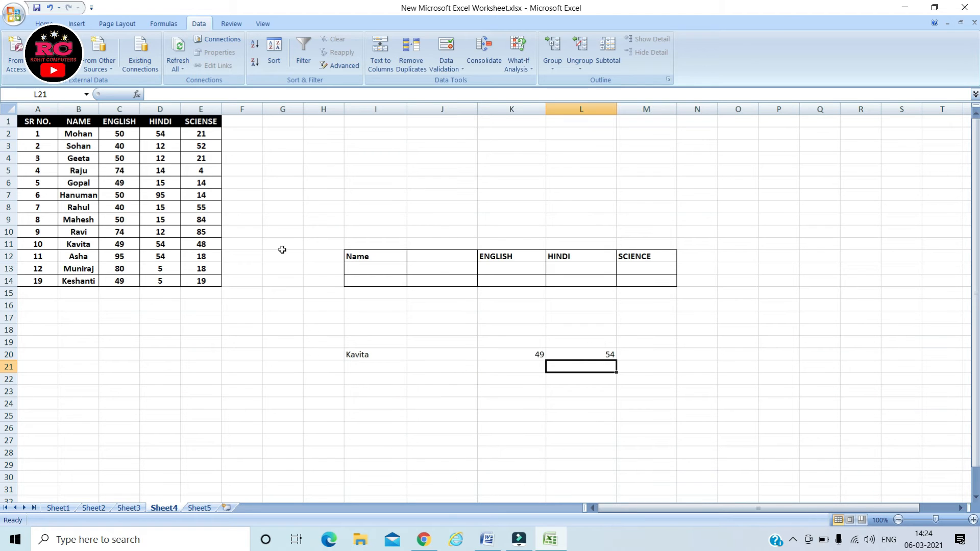
pyautogui.click(159, 242)
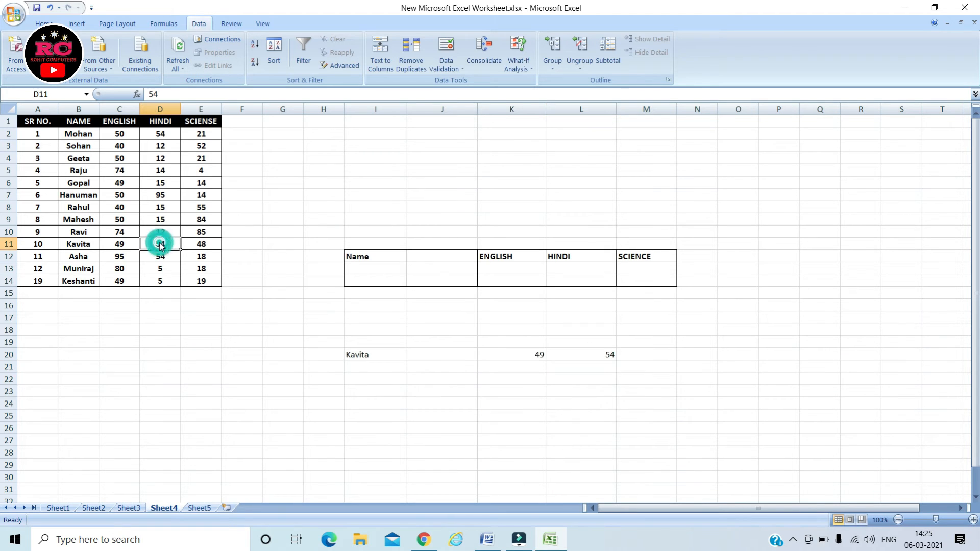
pyautogui.click(588, 356)
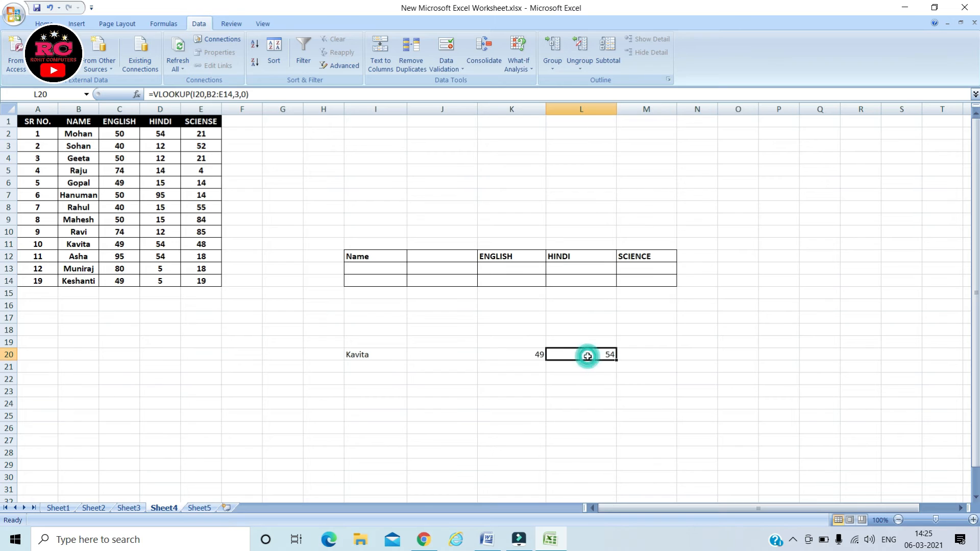
# - Look up the student's Science mark in cell M20 with =VLOOKUP(I20,B2:E14,4,0)
pyautogui.click(645, 353)
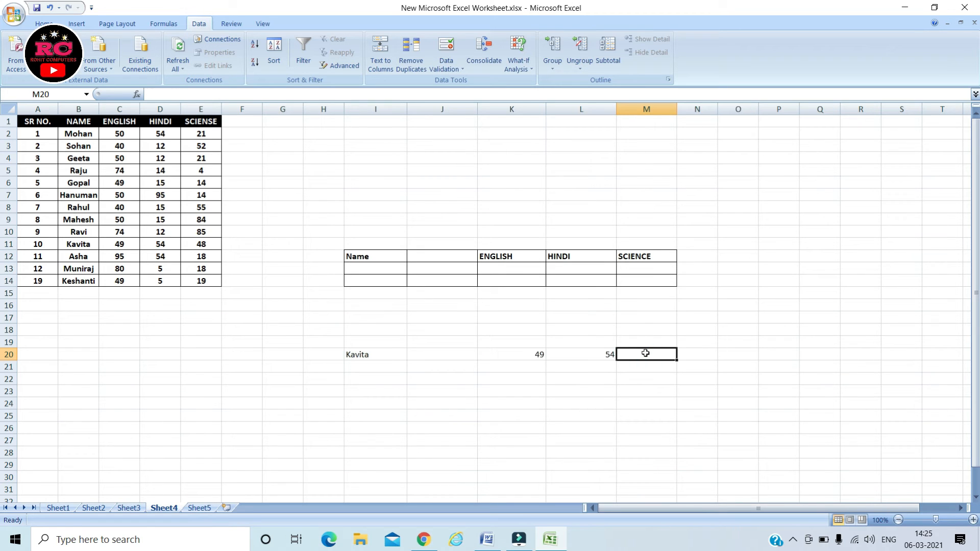
pyautogui.write('=vl')
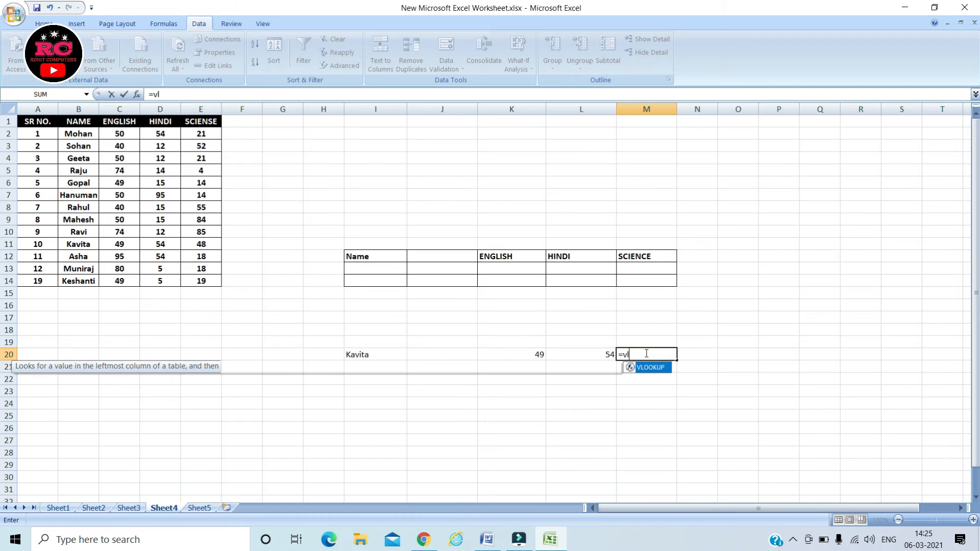
pyautogui.press('Tab')
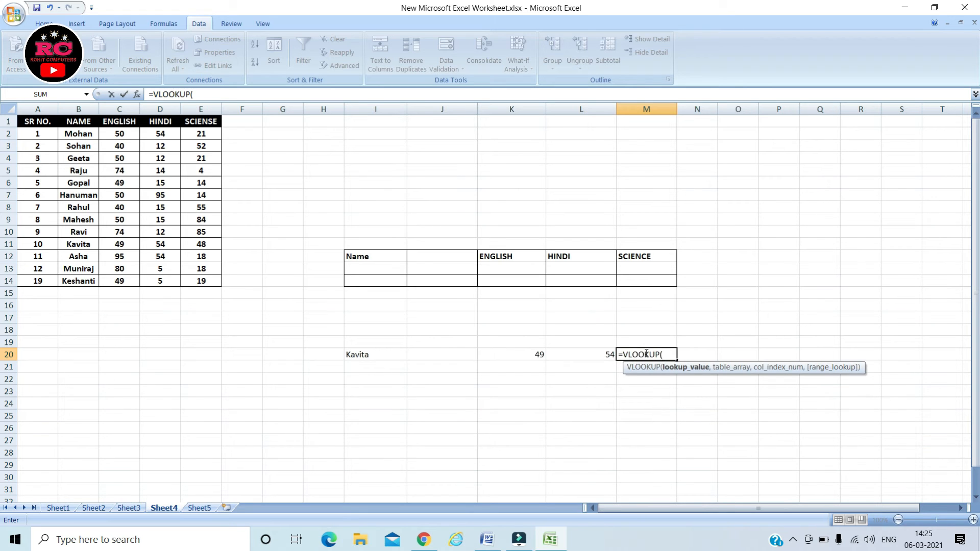
pyautogui.click(363, 355)
pyautogui.write(',')
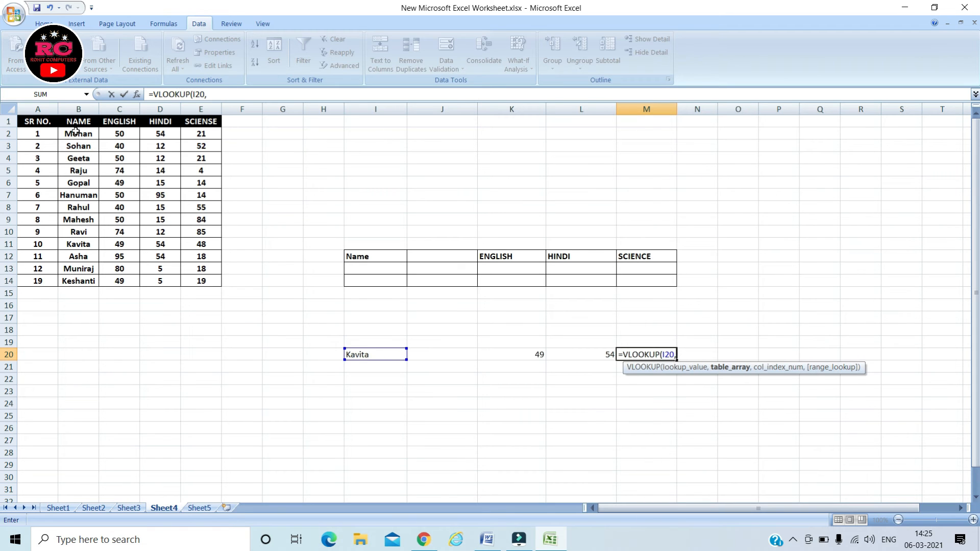
pyautogui.moveTo(75, 132); pyautogui.dragTo(198, 282)
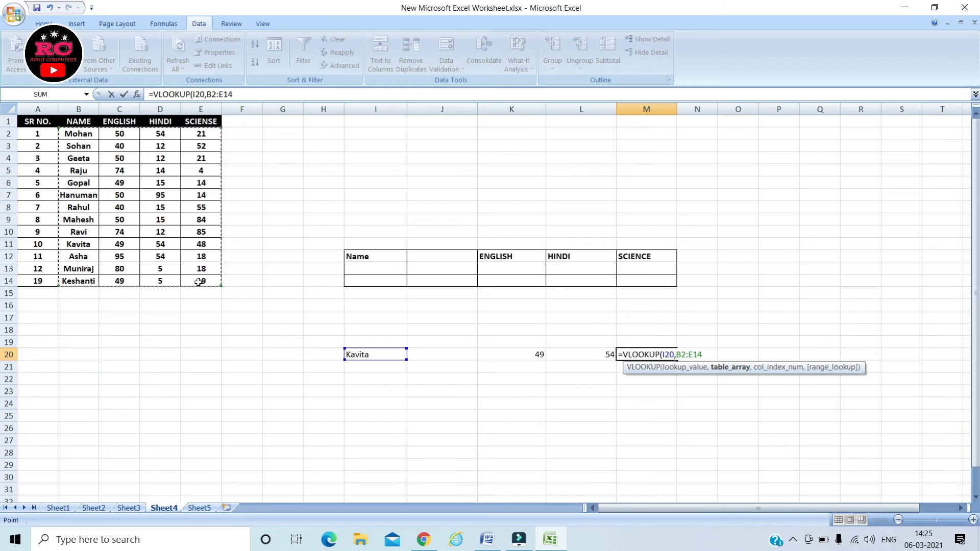
pyautogui.write(',')
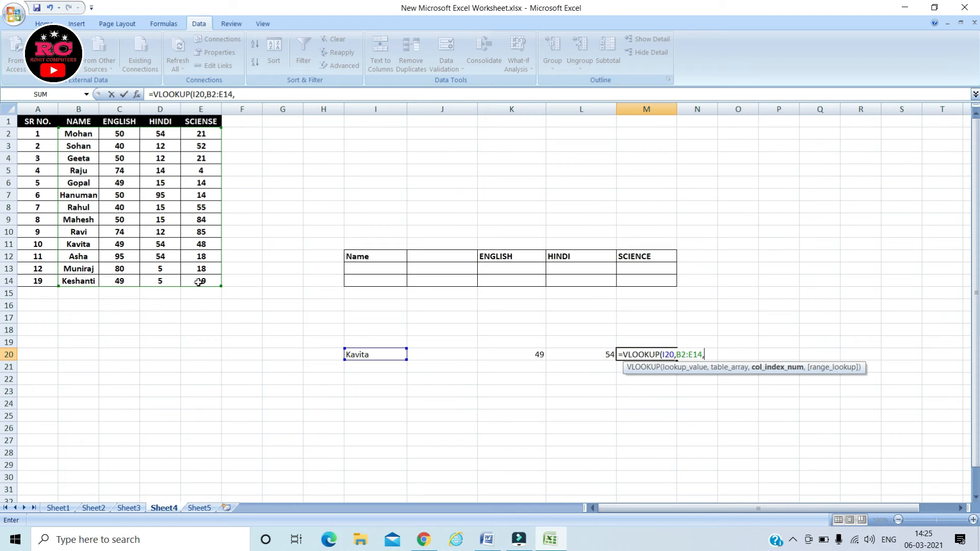
pyautogui.write('4,')
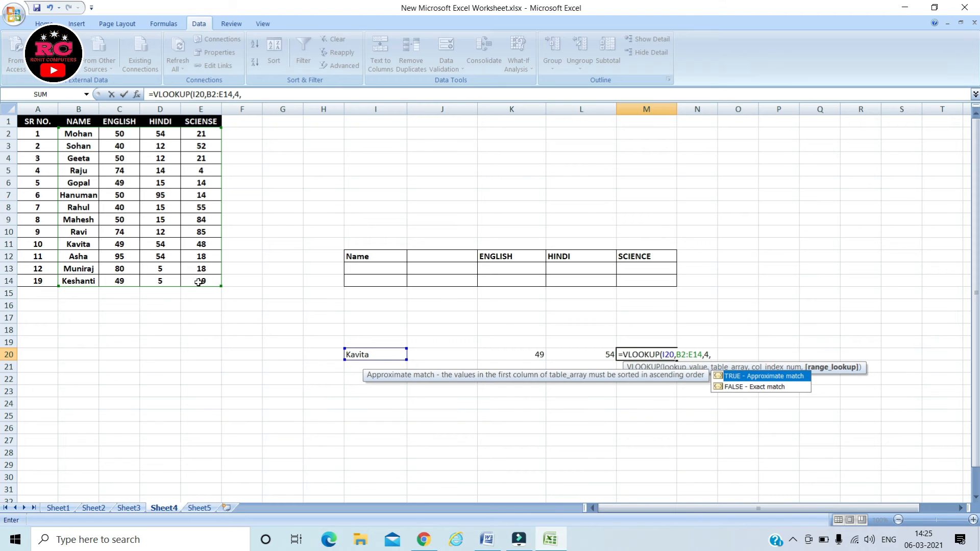
pyautogui.write('0)')
pyautogui.press('Return')
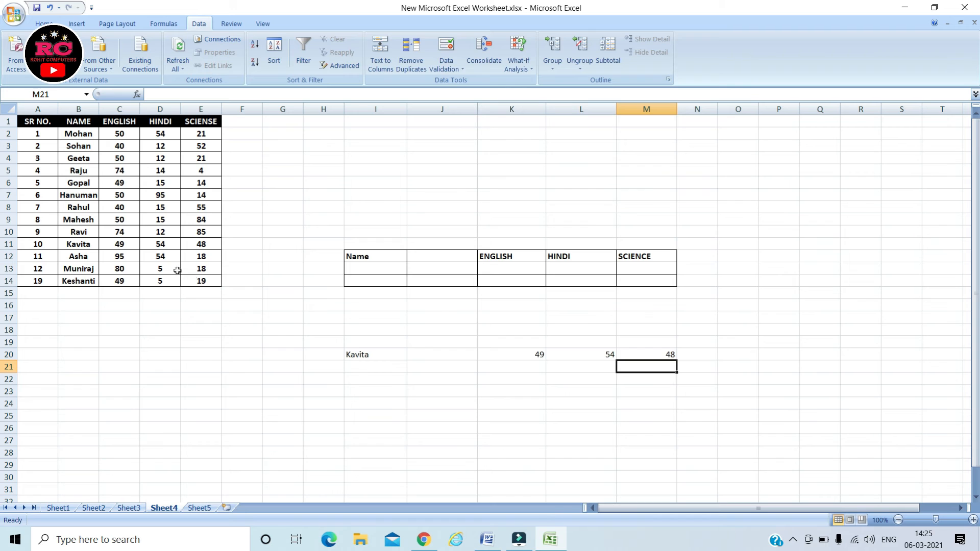
# - Highlight row 11 of the marks table to compare its marks with the lookup results in row 20
pyautogui.click(8, 244)
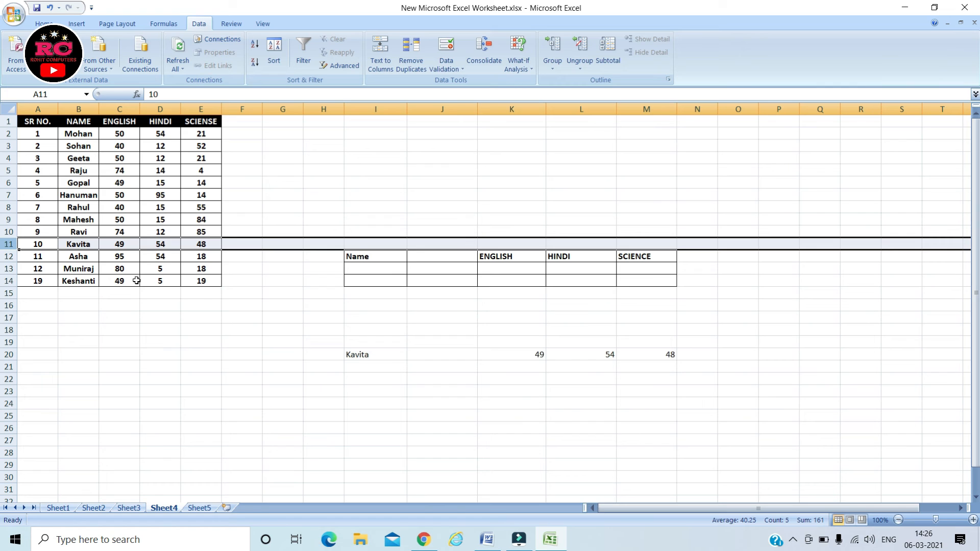
pyautogui.click(301, 349)
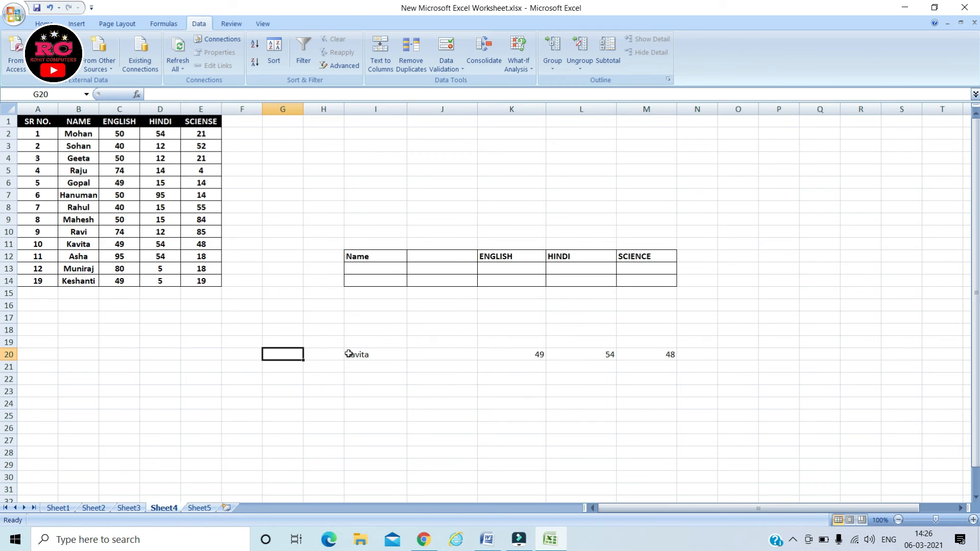
# - Add a List data validation to cell I20 with the student names in =$B$2:$B$14 as its source
pyautogui.click(372, 355)
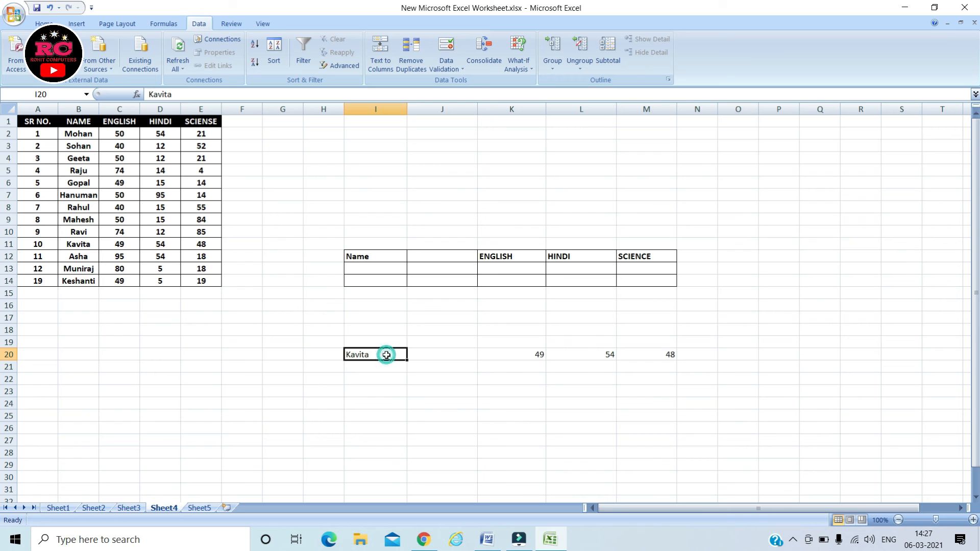
pyautogui.click(198, 17)
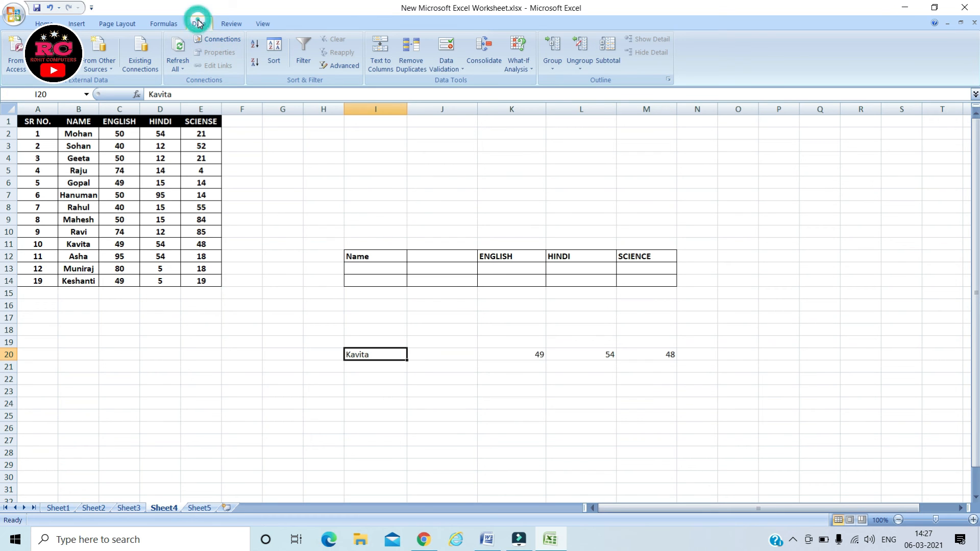
pyautogui.click(451, 71)
pyautogui.click(458, 84)
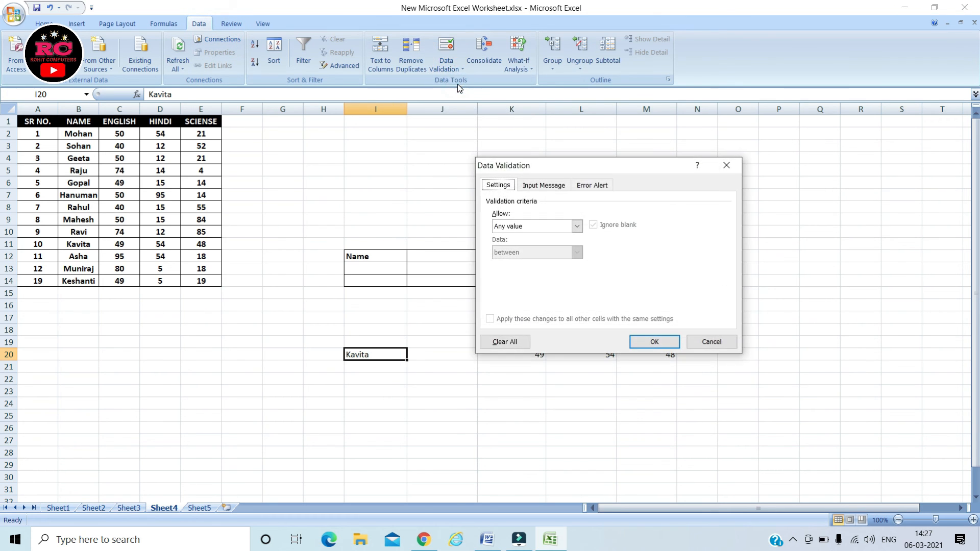
pyautogui.click(530, 228)
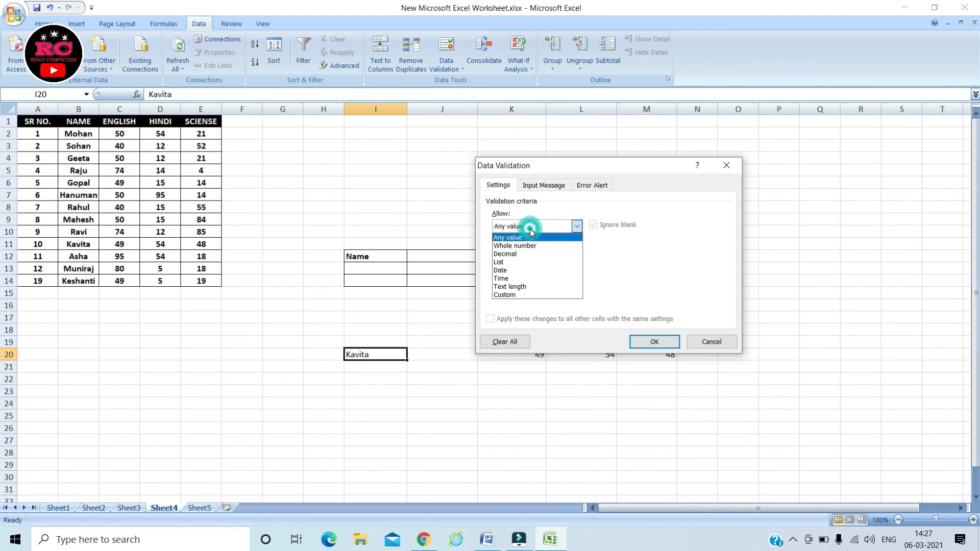
pyautogui.click(505, 262)
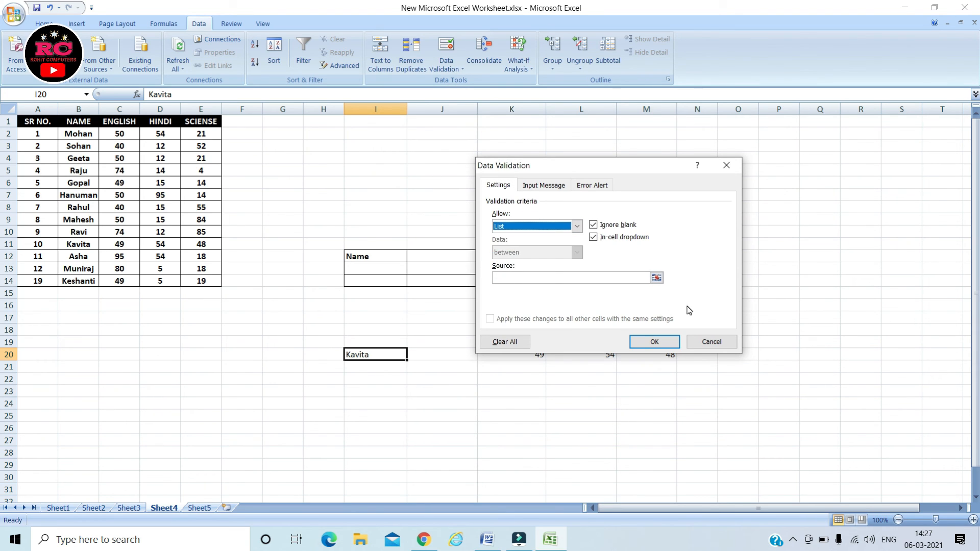
pyautogui.click(656, 277)
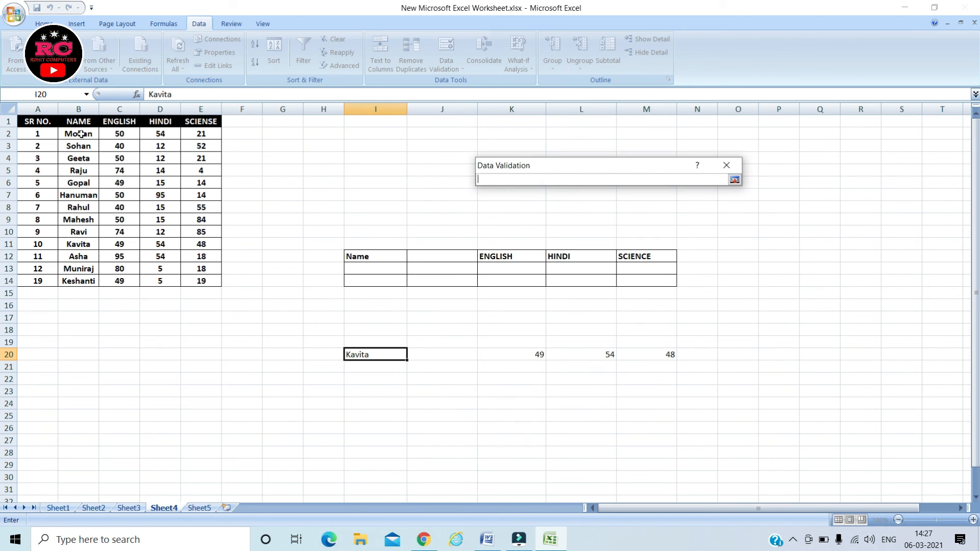
pyautogui.moveTo(81, 133); pyautogui.dragTo(80, 278)
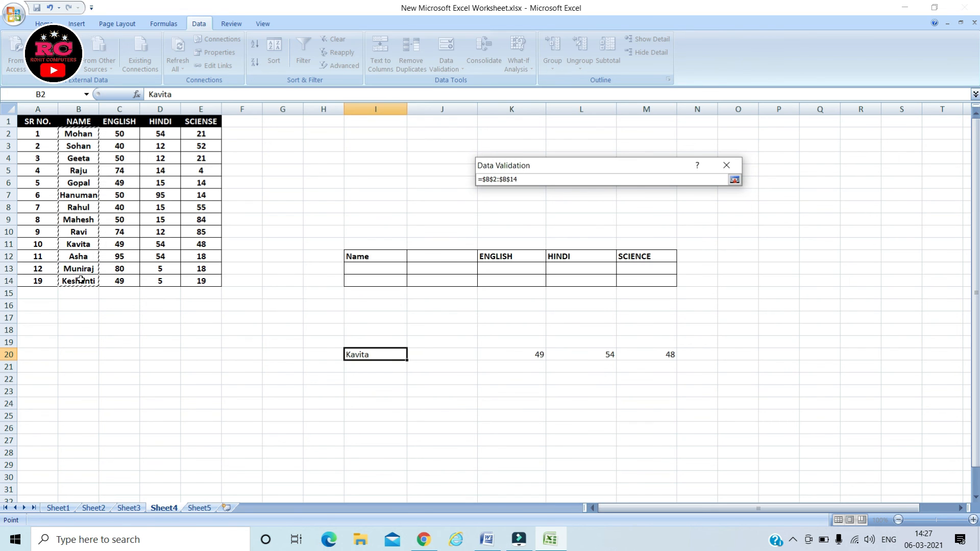
pyautogui.click(735, 180)
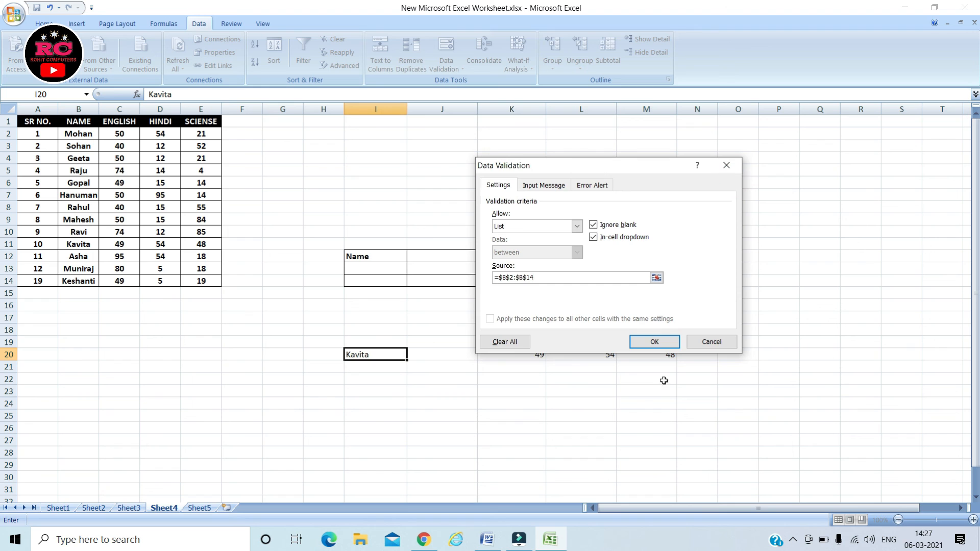
pyautogui.click(659, 347)
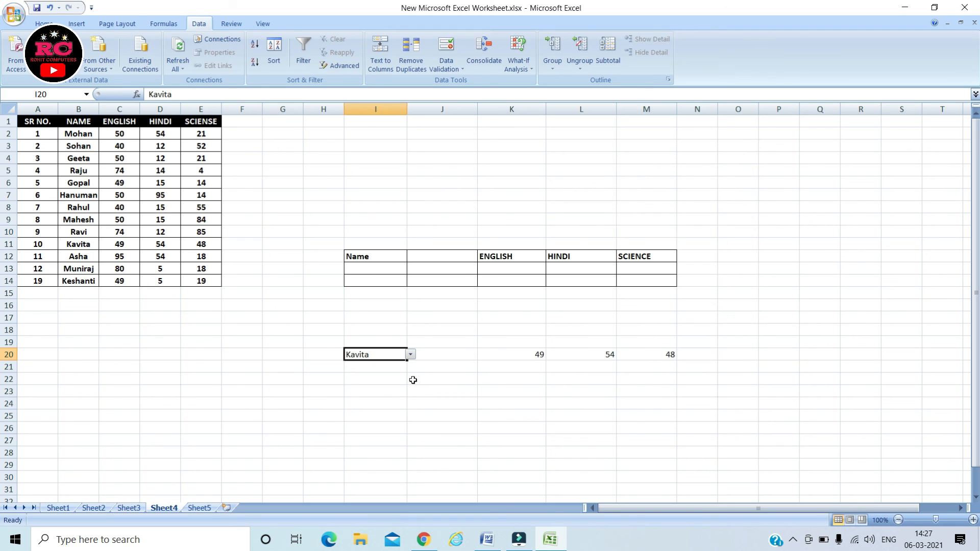
# - Choose the student listed in row 2 from the name list in cell I20 to test the lookups
pyautogui.click(410, 354)
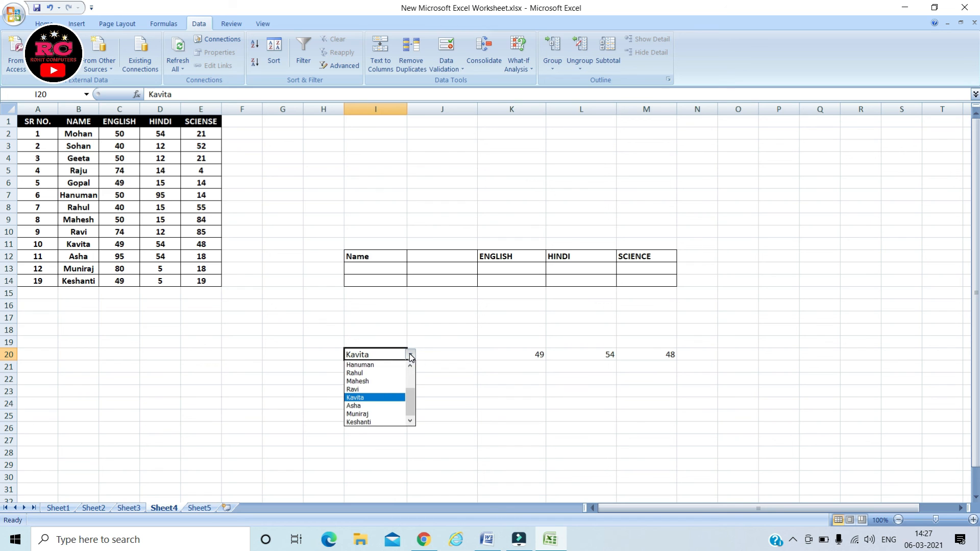
pyautogui.click(409, 377)
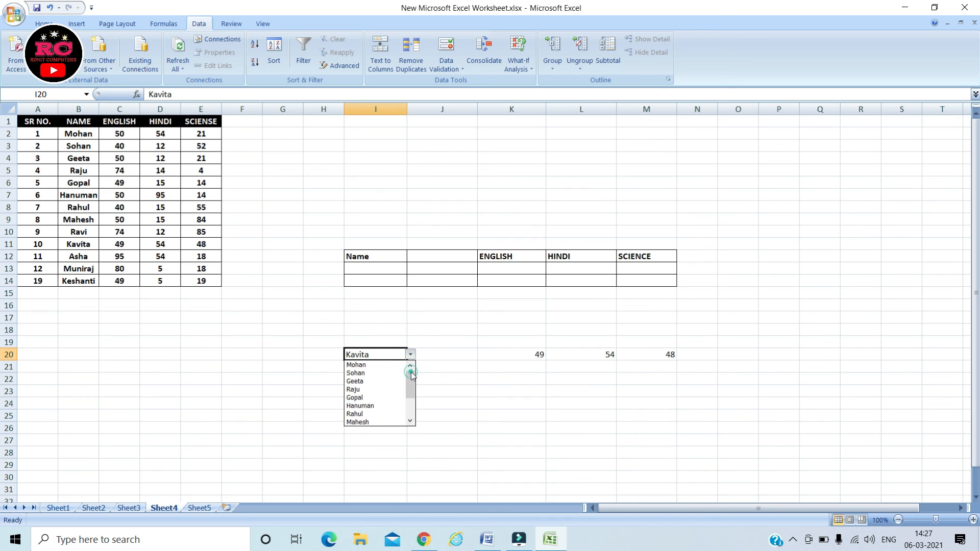
pyautogui.click(364, 365)
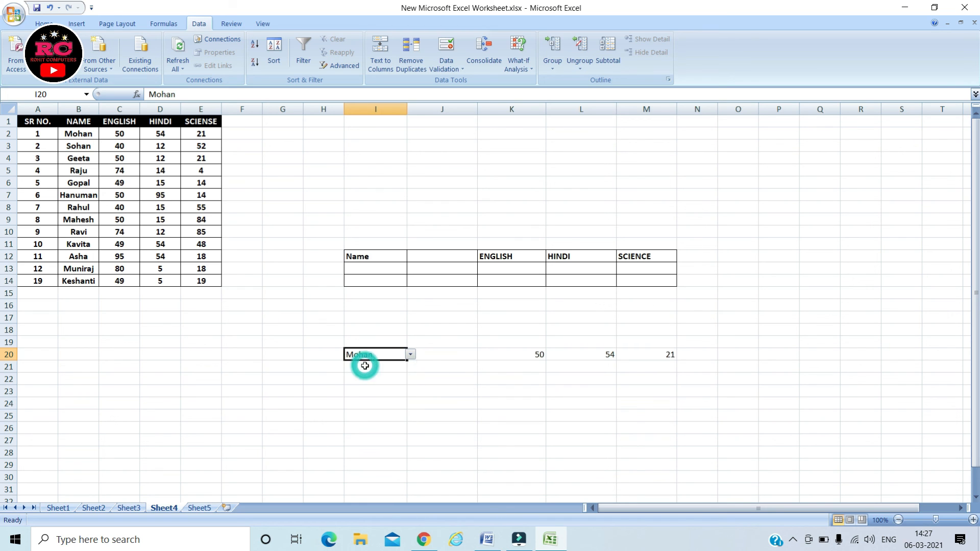
pyautogui.click(365, 366)
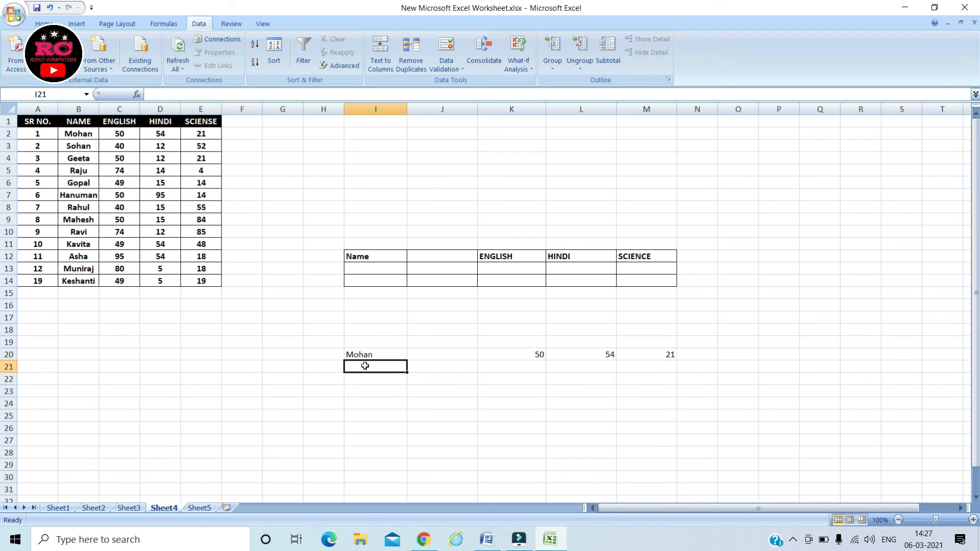
# - Change the lookup name in cell I20 to the student listed in row 6 and compare the returned marks with the table
pyautogui.click(364, 356)
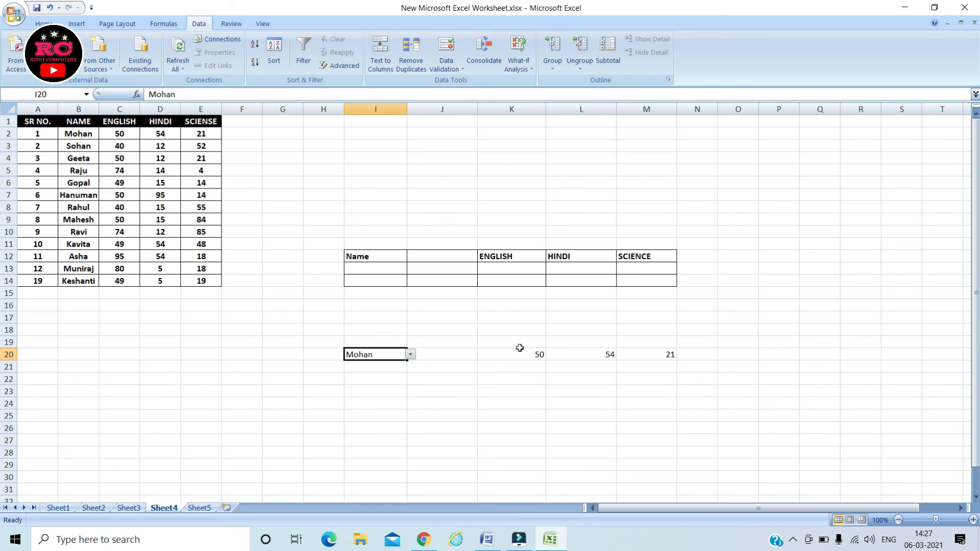
pyautogui.click(411, 354)
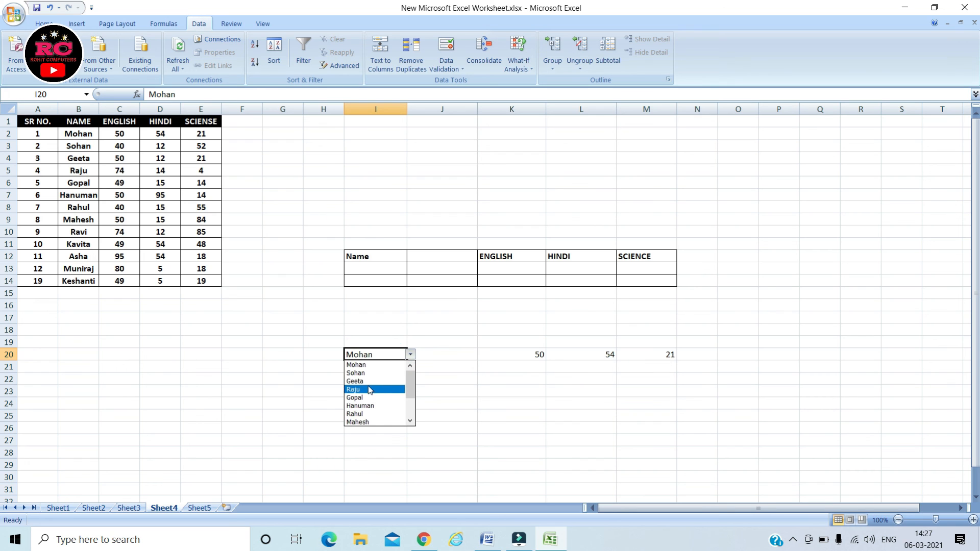
pyautogui.click(363, 400)
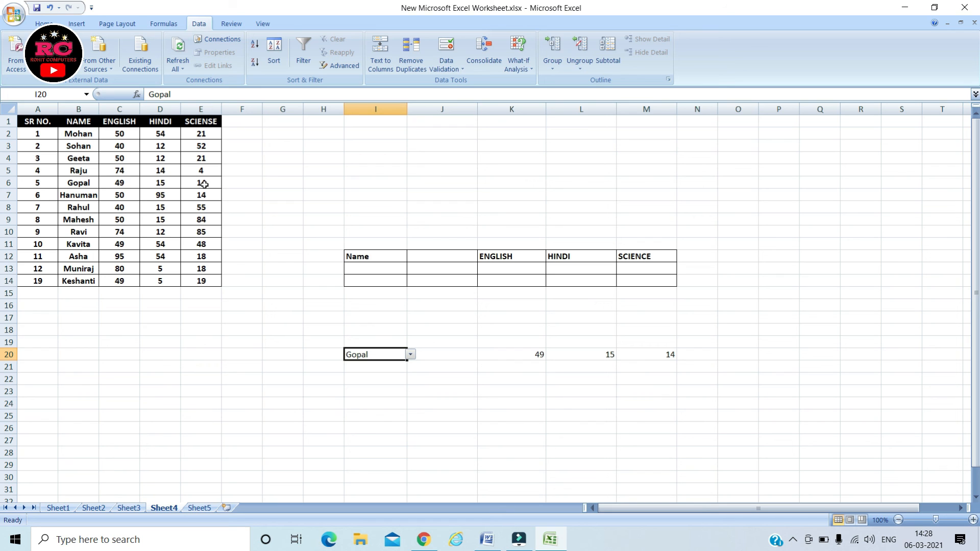
# - Open the list of student names in cell I20
pyautogui.click(412, 353)
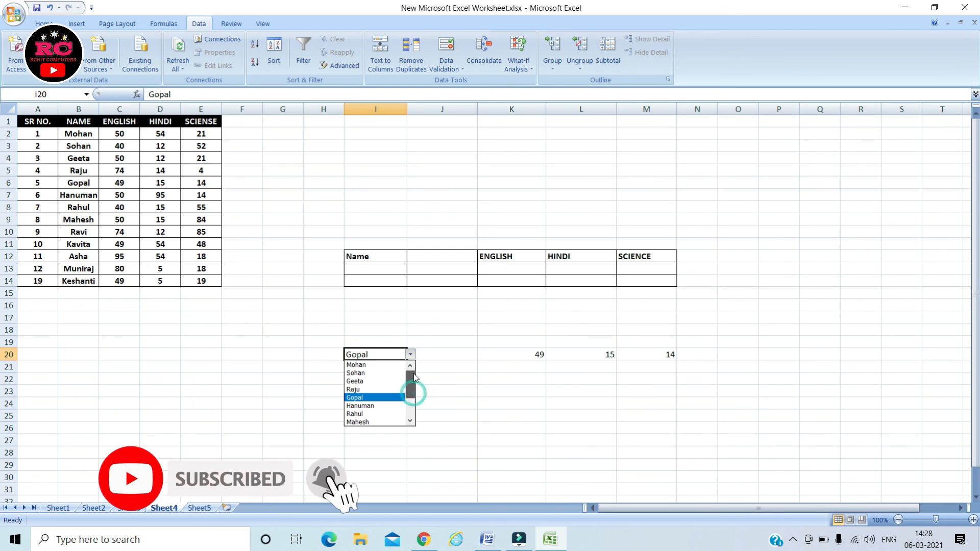